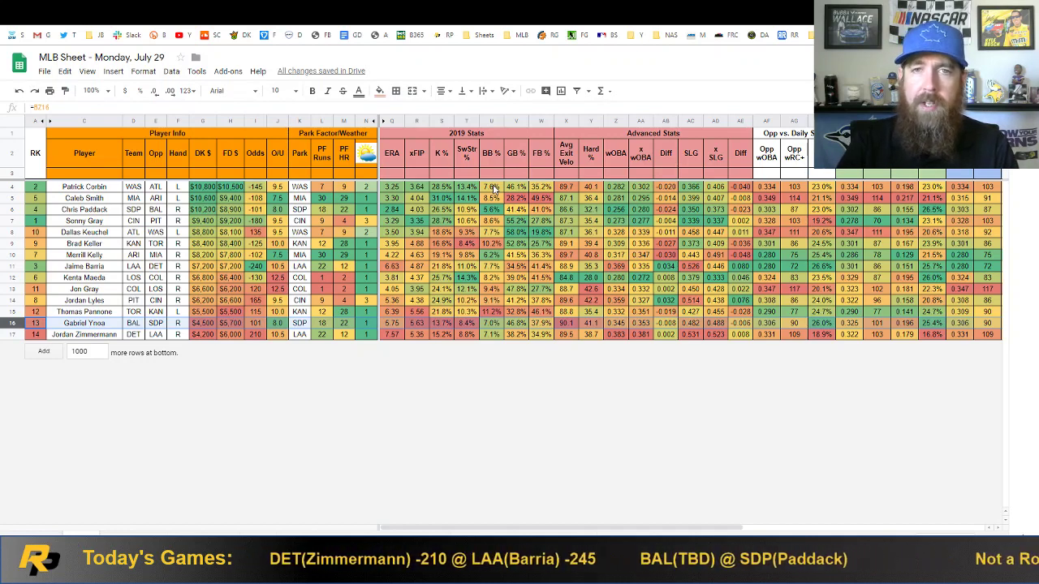
Step: Review Patrick Corbin's fly-ball rate and the opponent split columns, and check Merrill Kelly's odds
{"action": "left_click", "coordinate": [545, 189]}
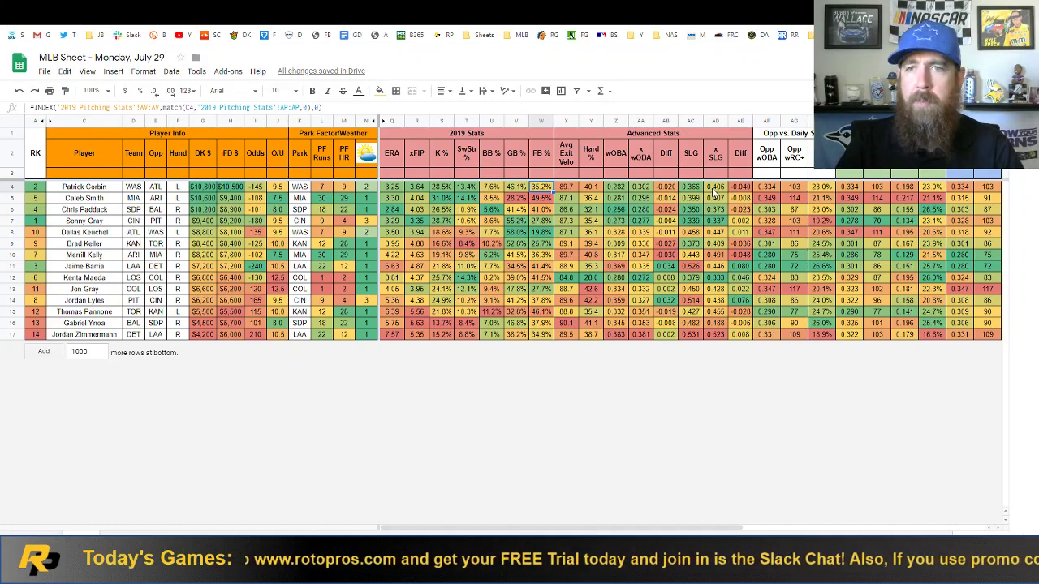
{"action": "left_click_drag", "start_coordinate": [562, 529], "coordinate": [787, 527]}
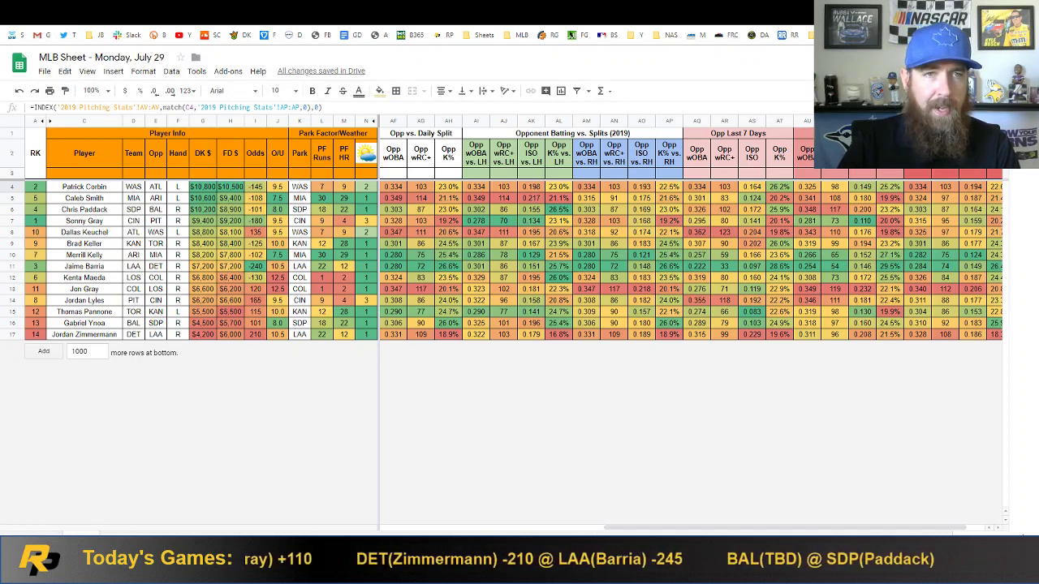
{"action": "left_click", "coordinate": [71, 258]}
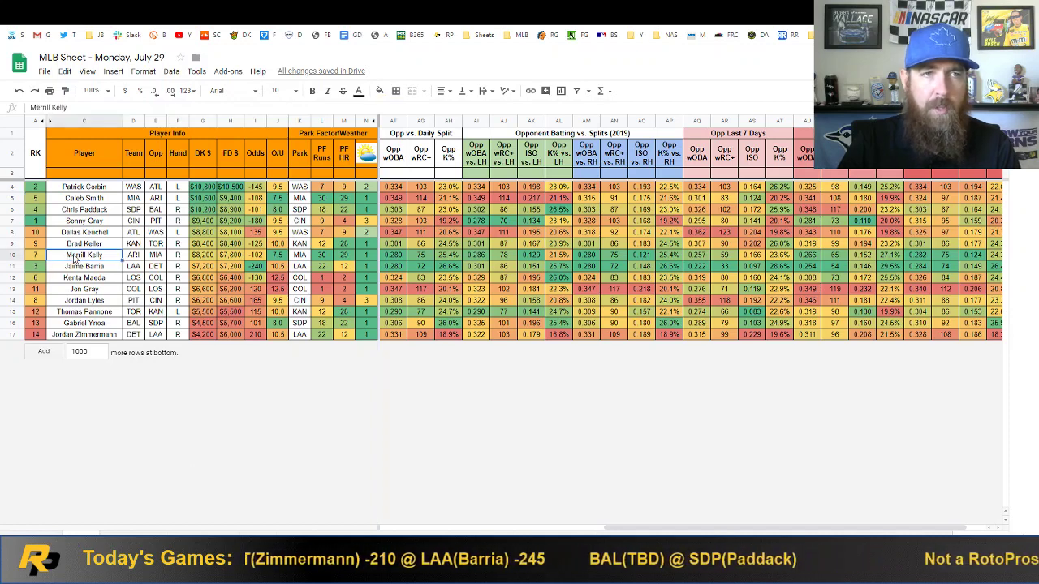
{"action": "left_click", "coordinate": [258, 256]}
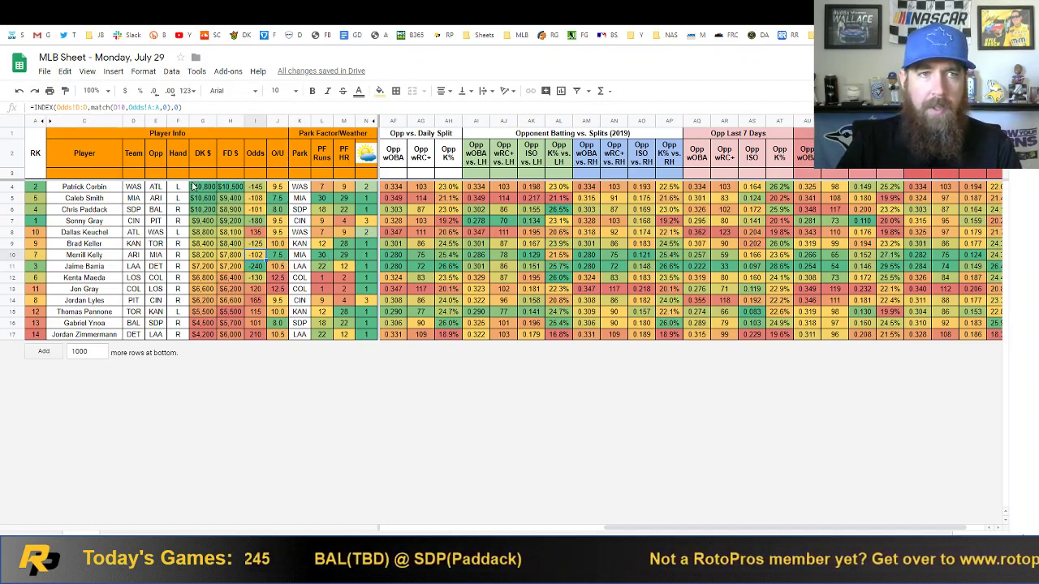
Step: Compare the 2019 and advanced pitching stats with the opponent splits, focusing on Caleb Smith's row
{"action": "left_click_drag", "start_coordinate": [881, 531], "coordinate": [656, 531]}
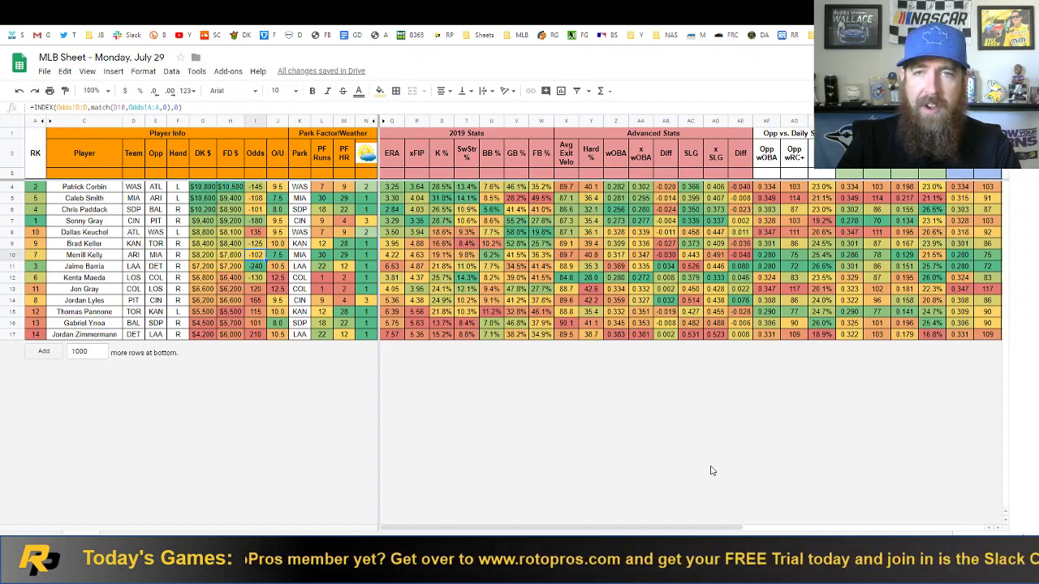
{"action": "left_click_drag", "start_coordinate": [610, 530], "coordinate": [816, 527]}
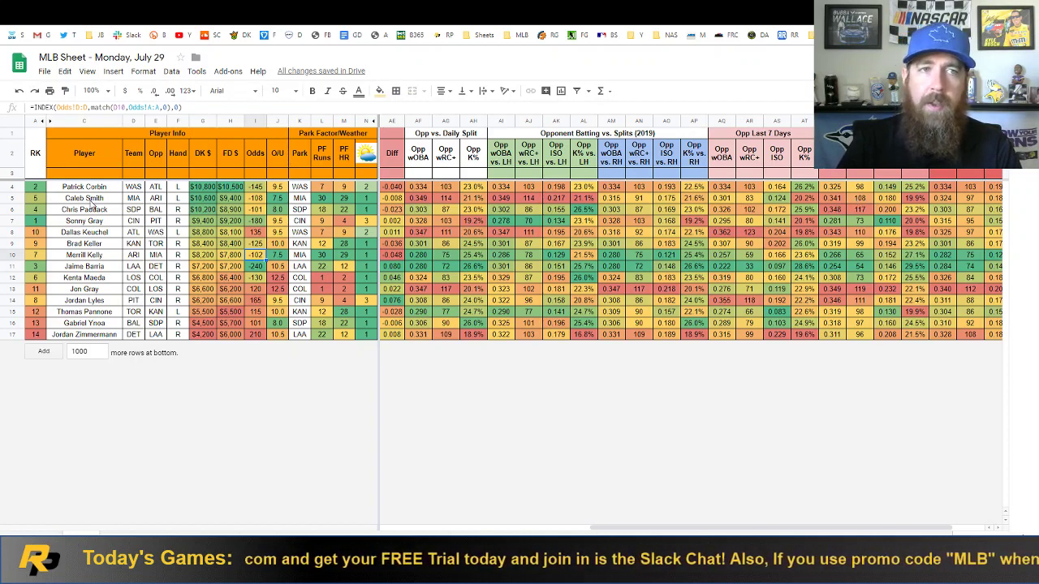
{"action": "left_click", "coordinate": [90, 200]}
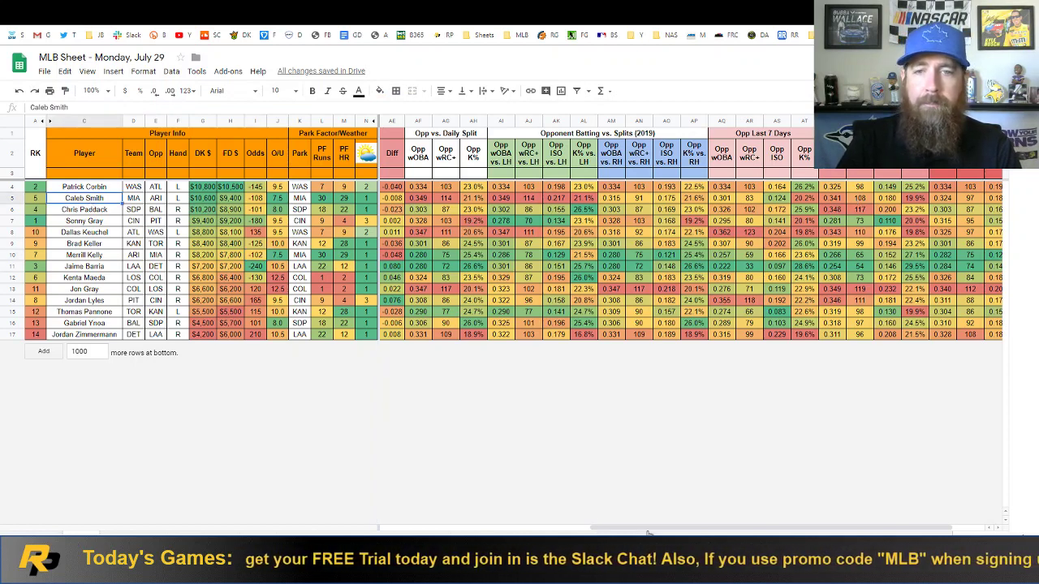
{"action": "left_click_drag", "start_coordinate": [653, 531], "coordinate": [436, 529]}
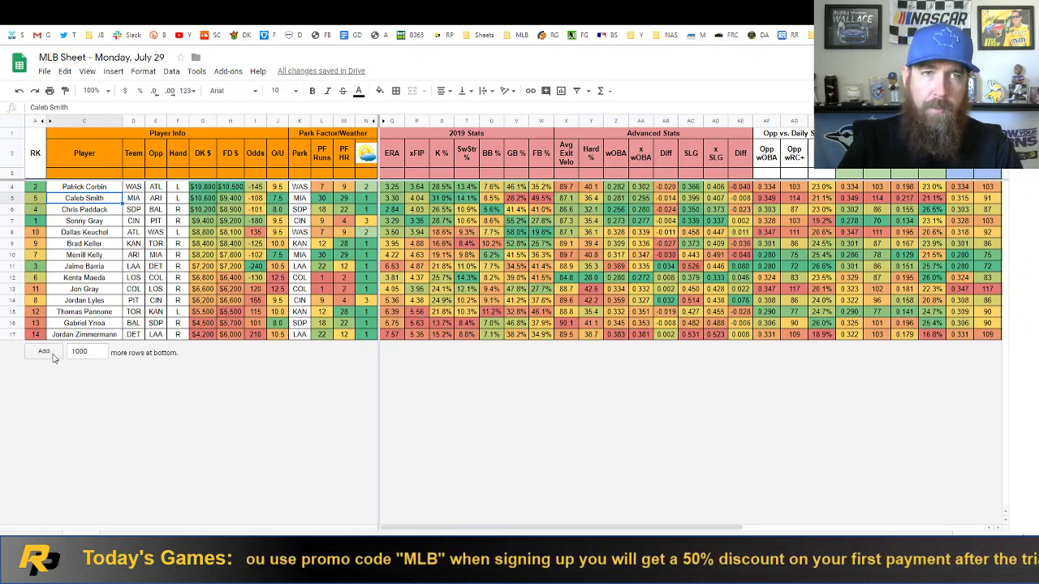
Step: Examine Chris Paddack's odds, opponent wRC+, opponent batting splits and DraftKings salary
{"action": "left_click", "coordinate": [258, 209]}
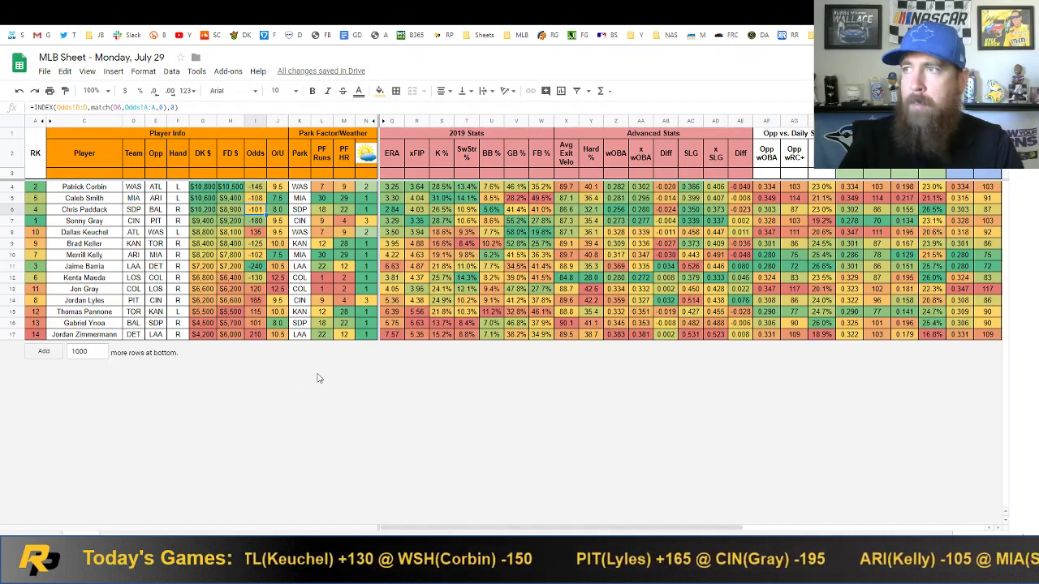
{"action": "left_click", "coordinate": [795, 212]}
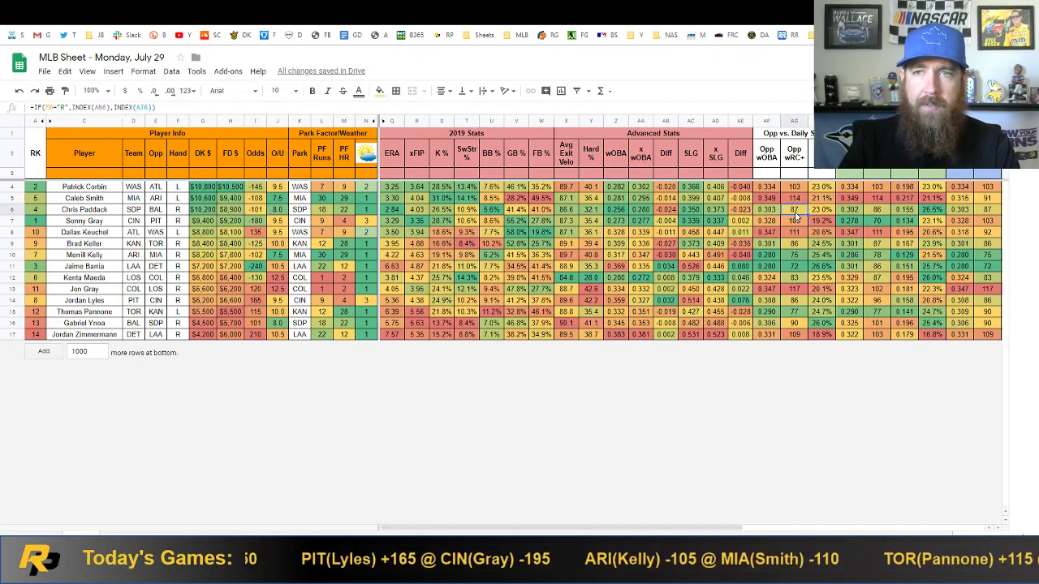
{"action": "left_click_drag", "start_coordinate": [638, 529], "coordinate": [846, 529]}
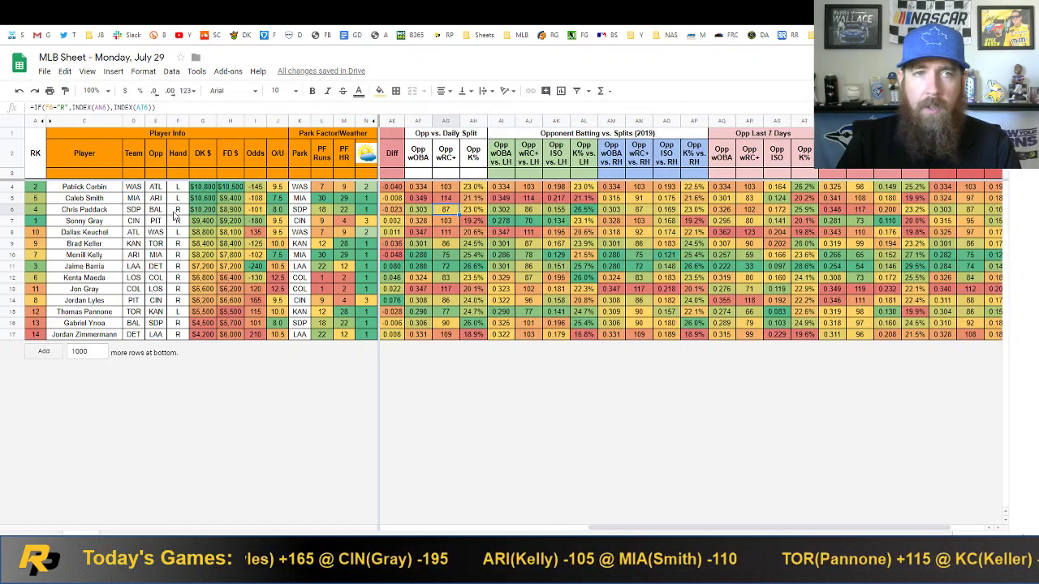
{"action": "left_click", "coordinate": [13, 210]}
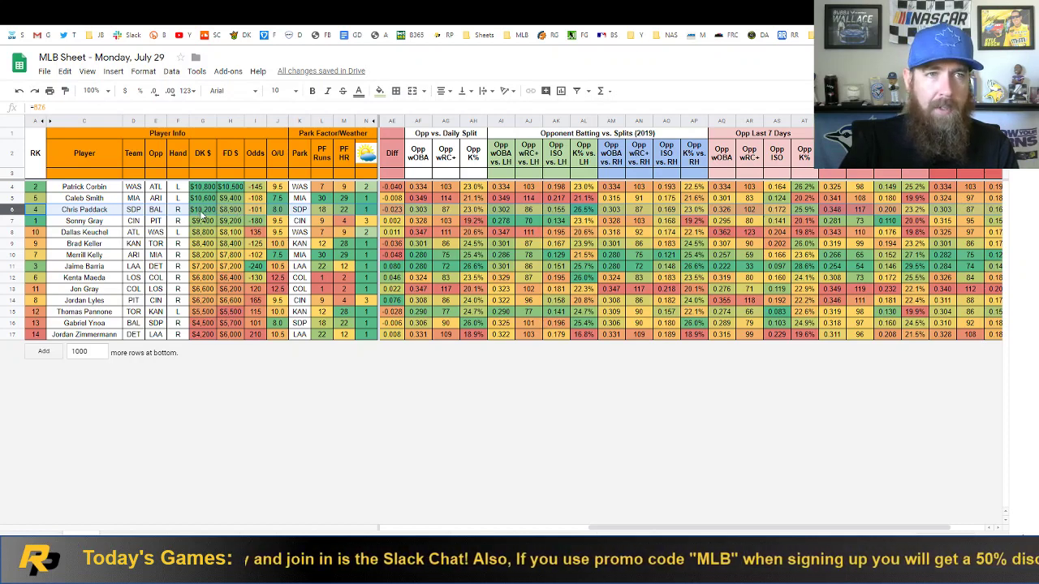
{"action": "left_click", "coordinate": [202, 211]}
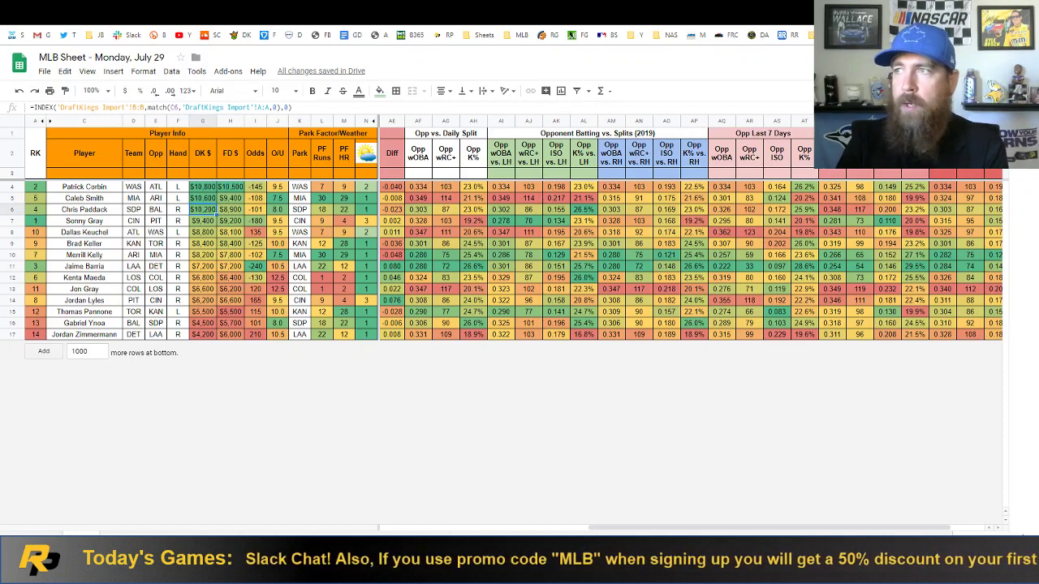
Step: Review Sonny Gray's row and ground-ball rate, and Merrill Kelly's strikeout and walk rates in the 2019 stats
{"action": "left_click", "coordinate": [13, 220]}
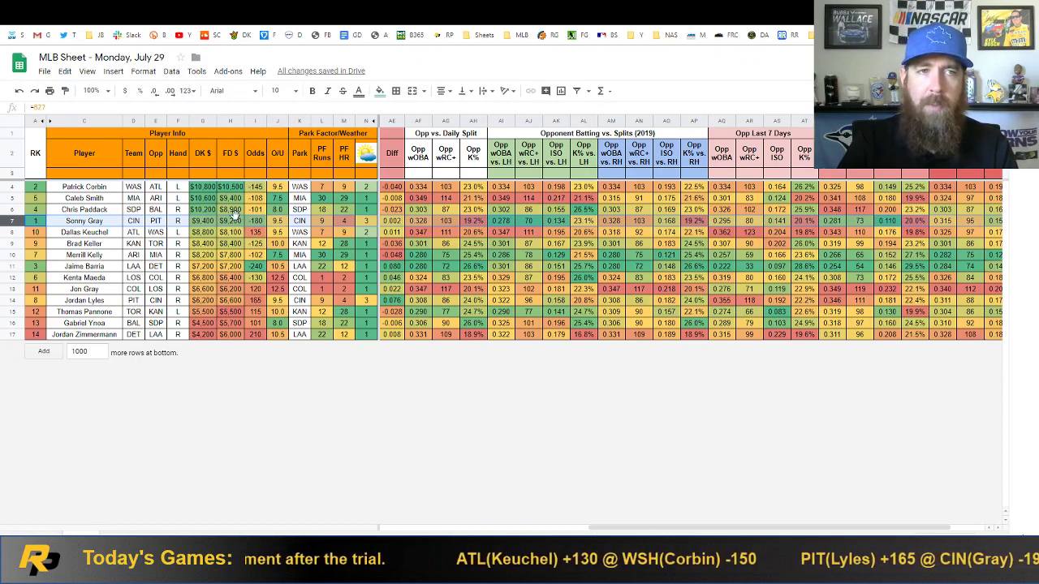
{"action": "left_click_drag", "start_coordinate": [649, 529], "coordinate": [479, 529]}
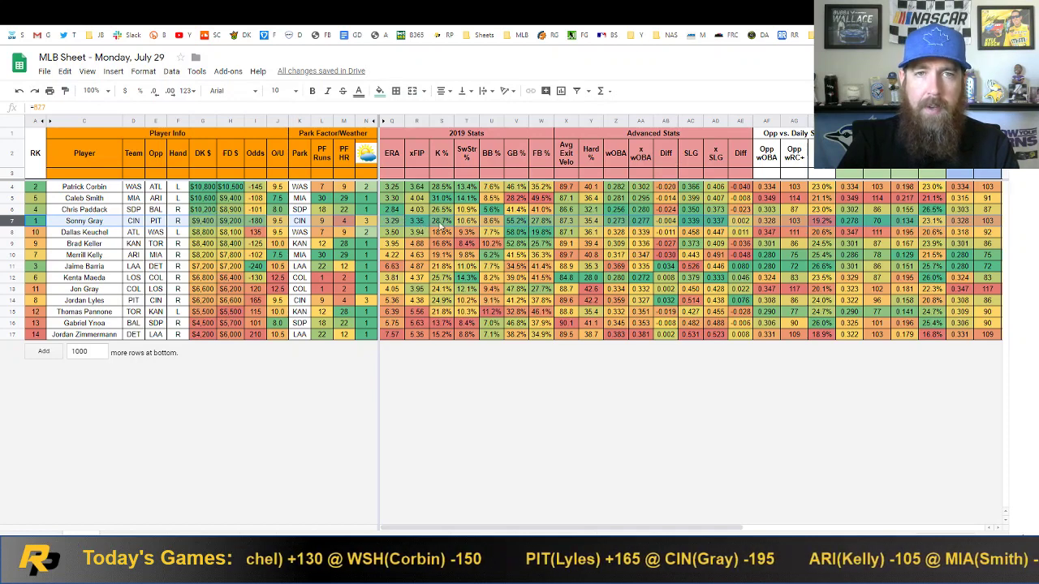
{"action": "left_click", "coordinate": [517, 223]}
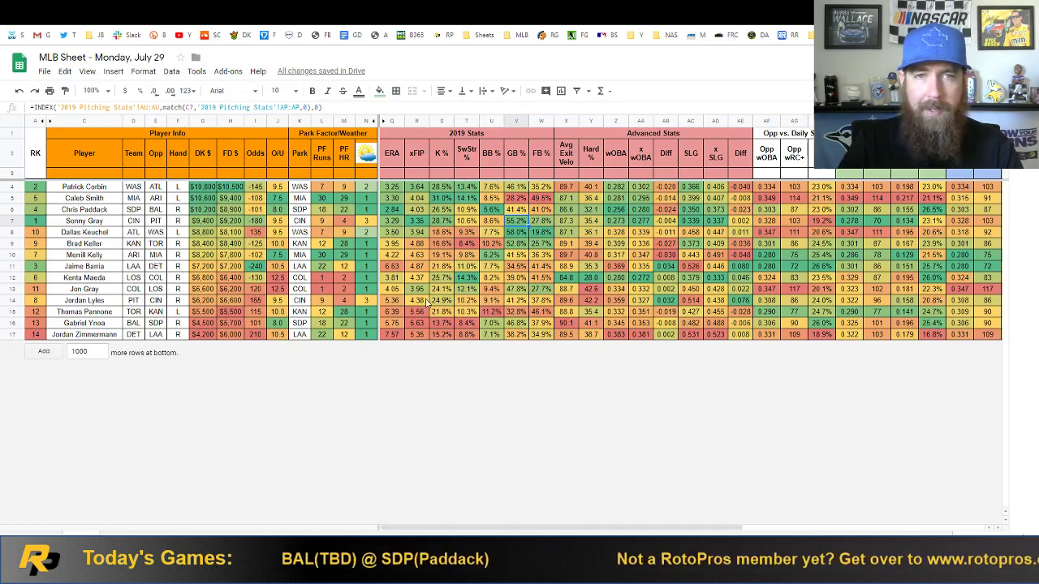
{"action": "left_click", "coordinate": [446, 256]}
{"action": "left_click", "coordinate": [491, 257]}
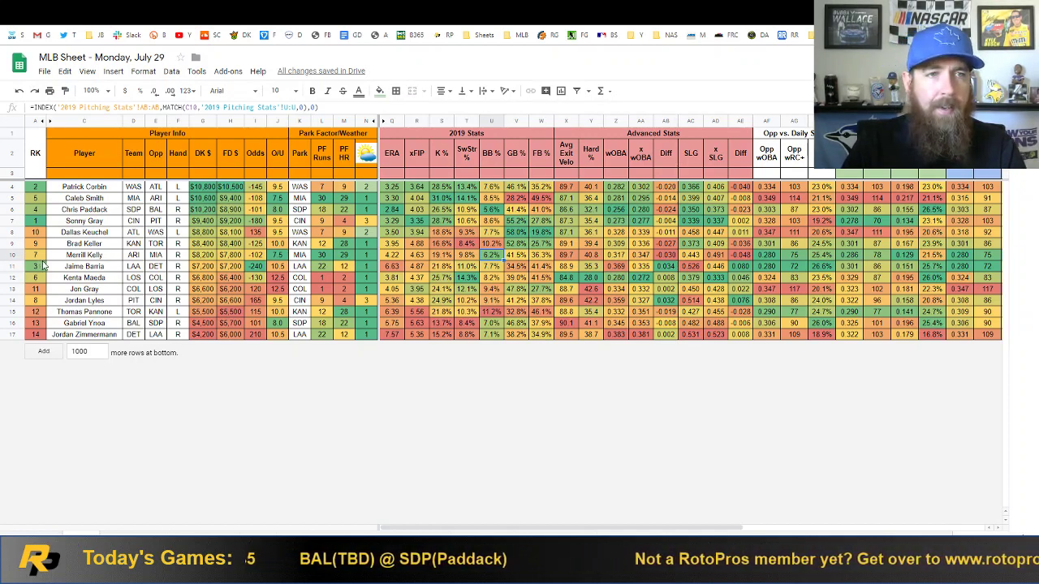
Step: Examine Jaime Barria's odds, his full row and the park factors for runs and home runs
{"action": "left_click", "coordinate": [256, 270]}
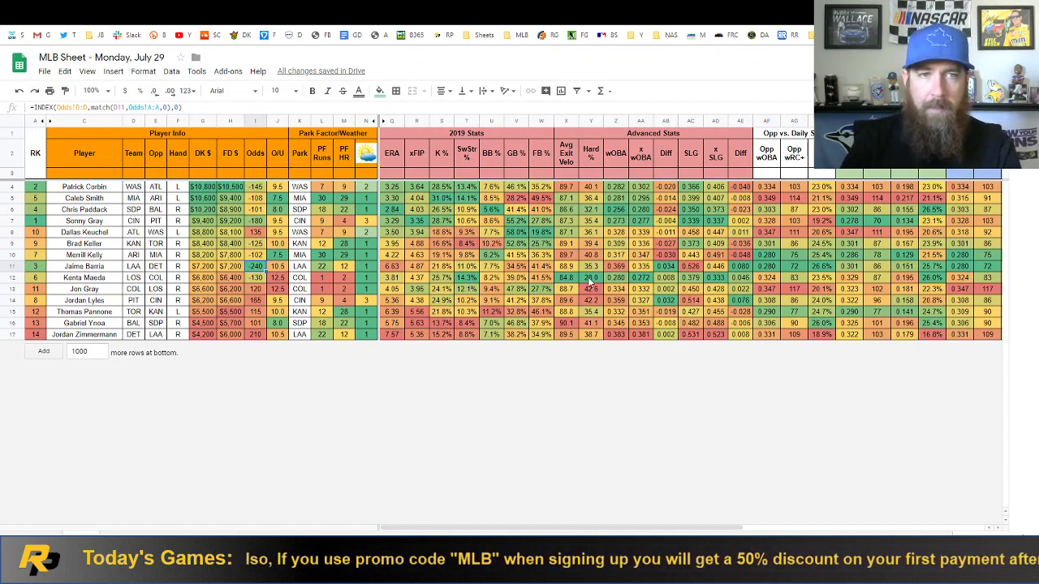
{"action": "left_click", "coordinate": [12, 265]}
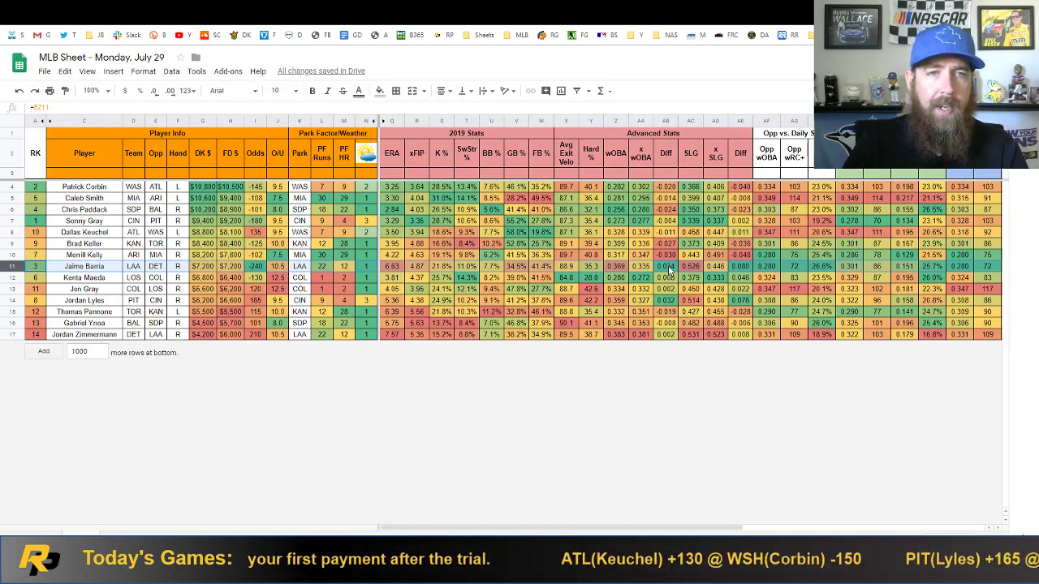
{"action": "left_click", "coordinate": [326, 270]}
{"action": "left_click", "coordinate": [342, 273]}
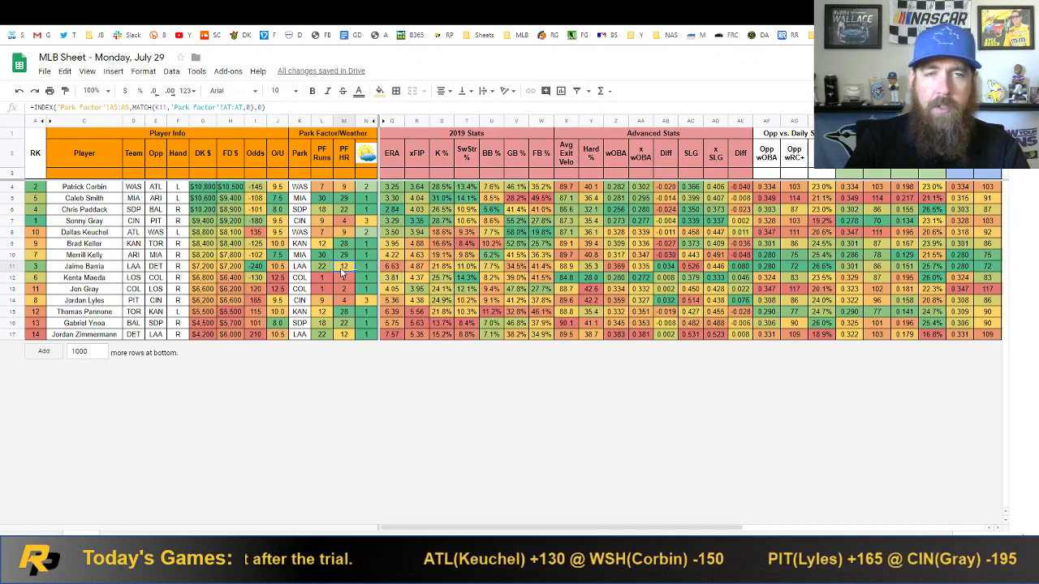
{"action": "left_click", "coordinate": [323, 270]}
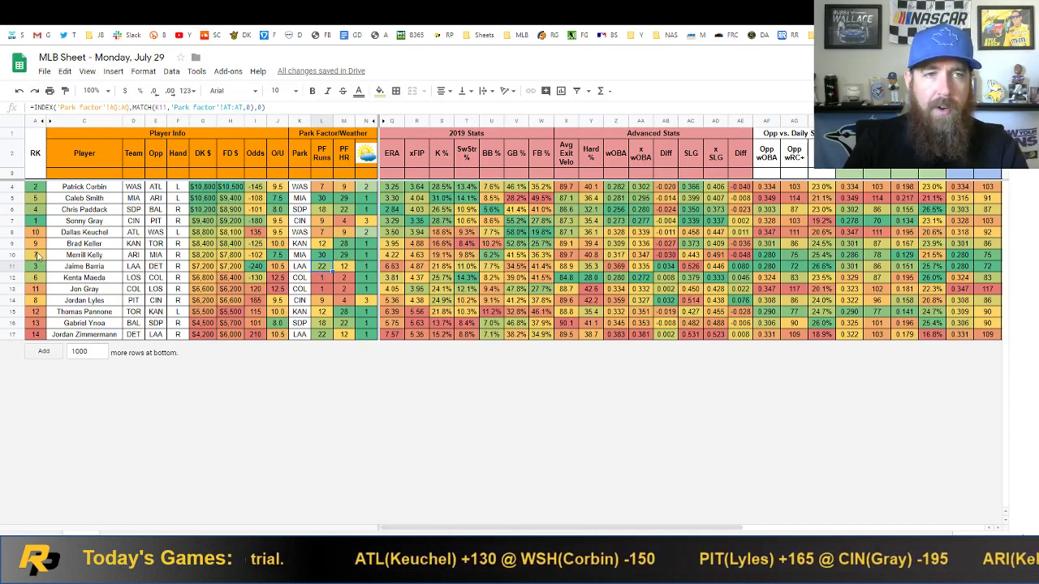
{"action": "left_click", "coordinate": [14, 266]}
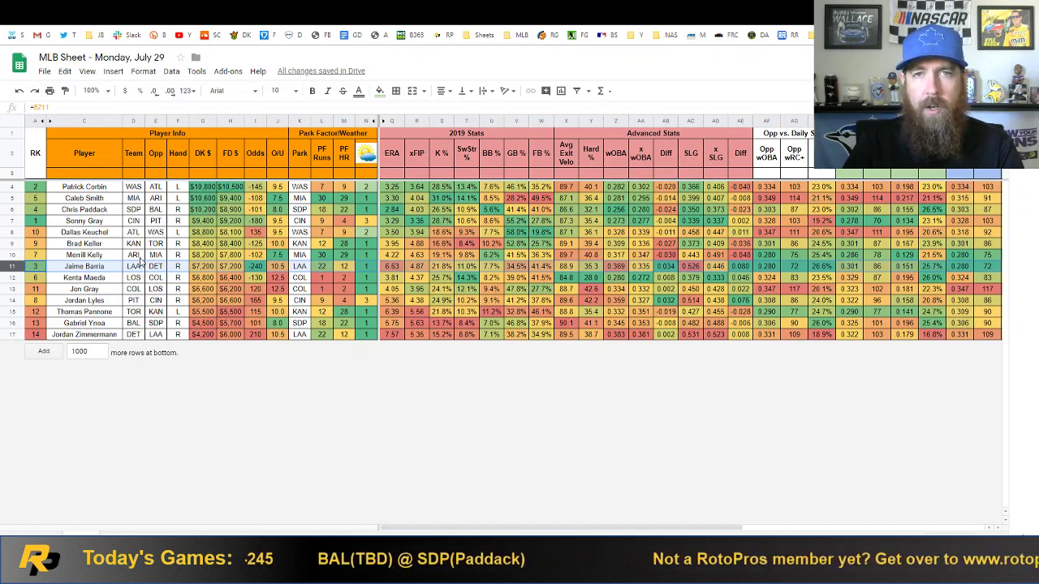
Step: Examine Kenta Maeda's row, including his game's park and the opponent batting splits
{"action": "left_click", "coordinate": [98, 281]}
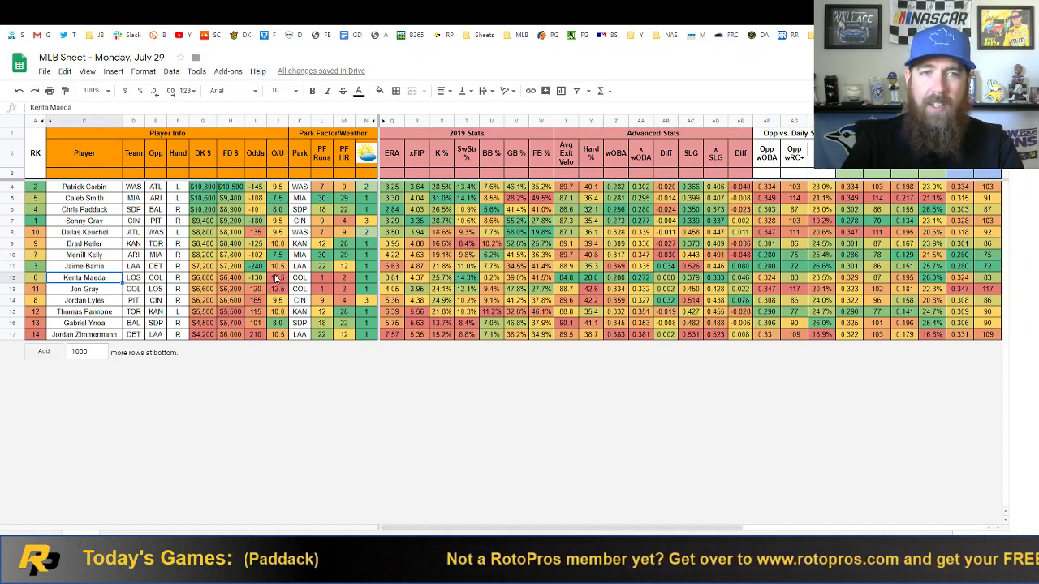
{"action": "left_click", "coordinate": [299, 279]}
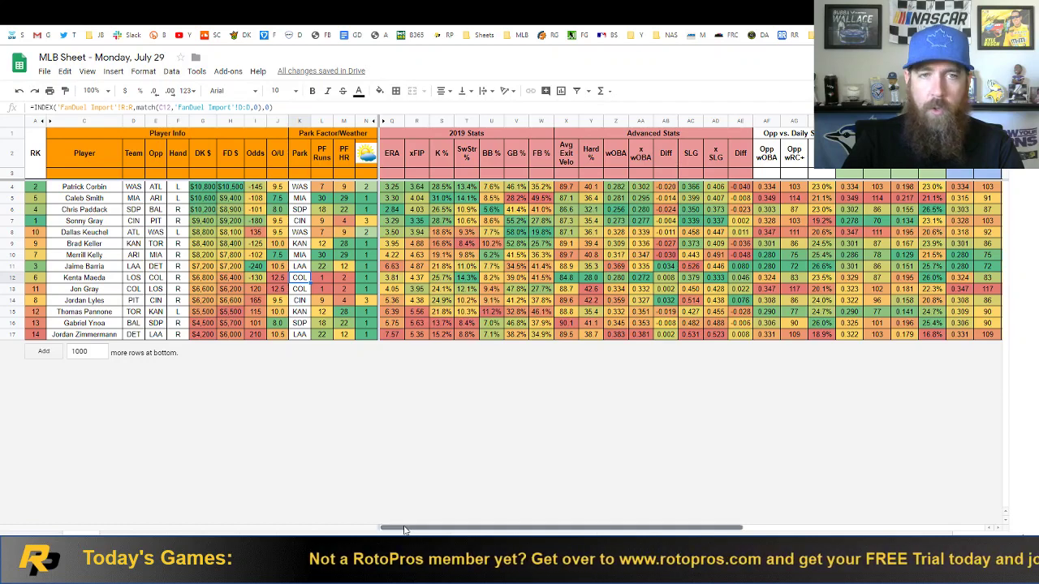
{"action": "left_click_drag", "start_coordinate": [404, 529], "coordinate": [625, 529]}
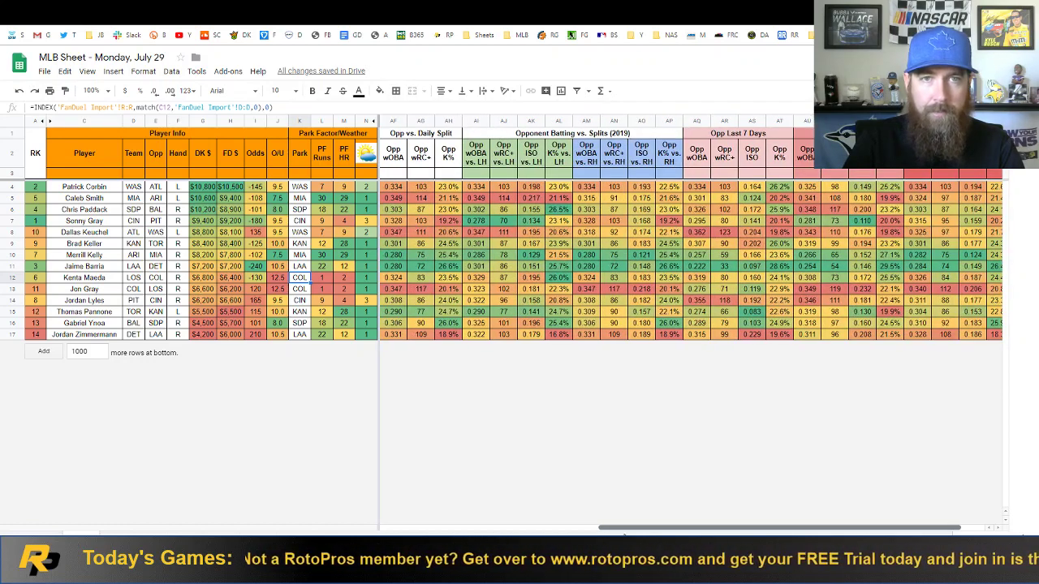
{"action": "left_click", "coordinate": [13, 277]}
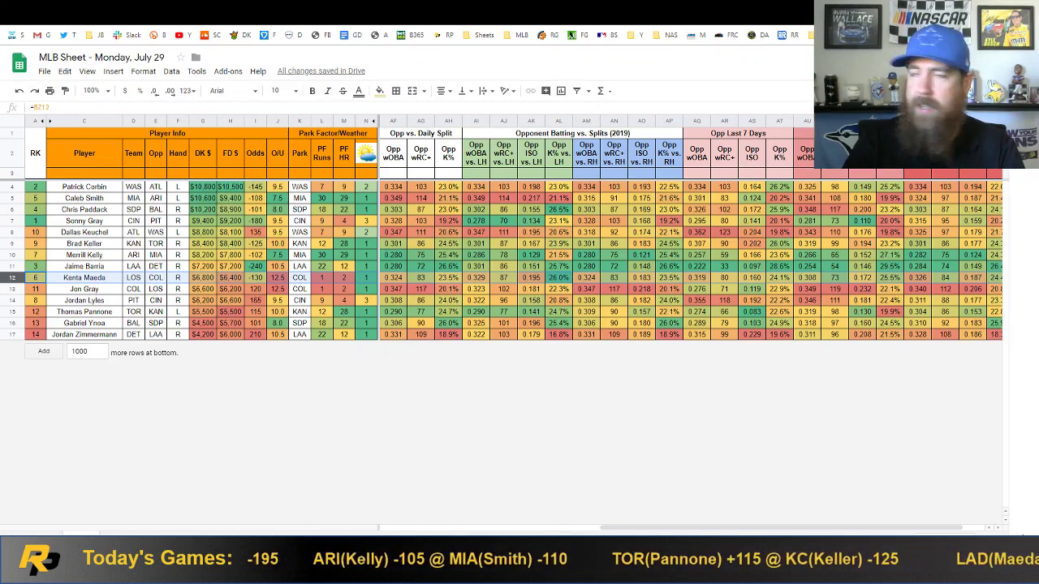
Step: Open the team hitting sheet and review the LOS, LAA, COL and CIN rows in order
{"action": "key", "text": "ctrl+shift+Page_Down"}
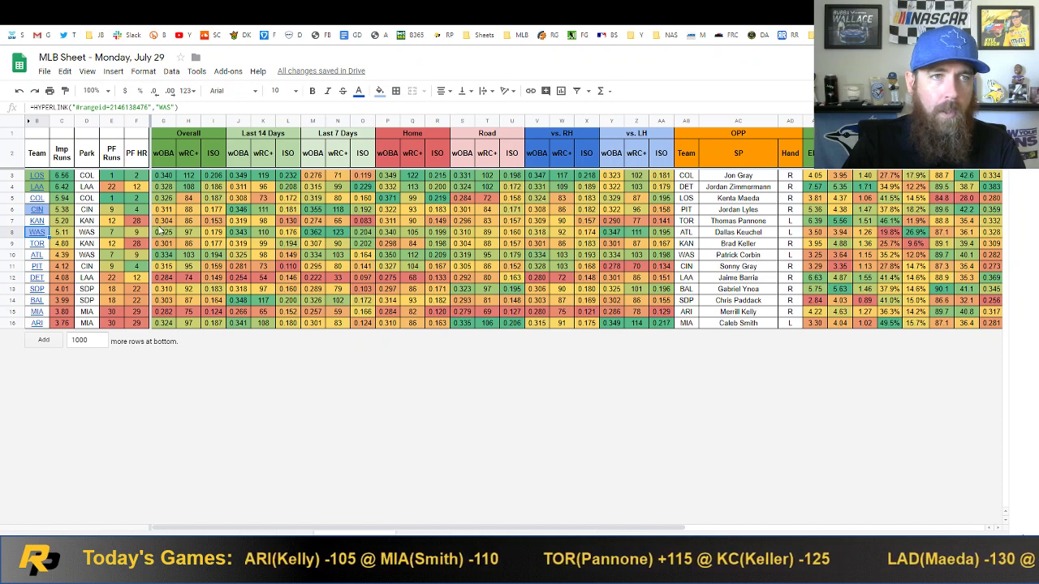
{"action": "left_click", "coordinate": [34, 176]}
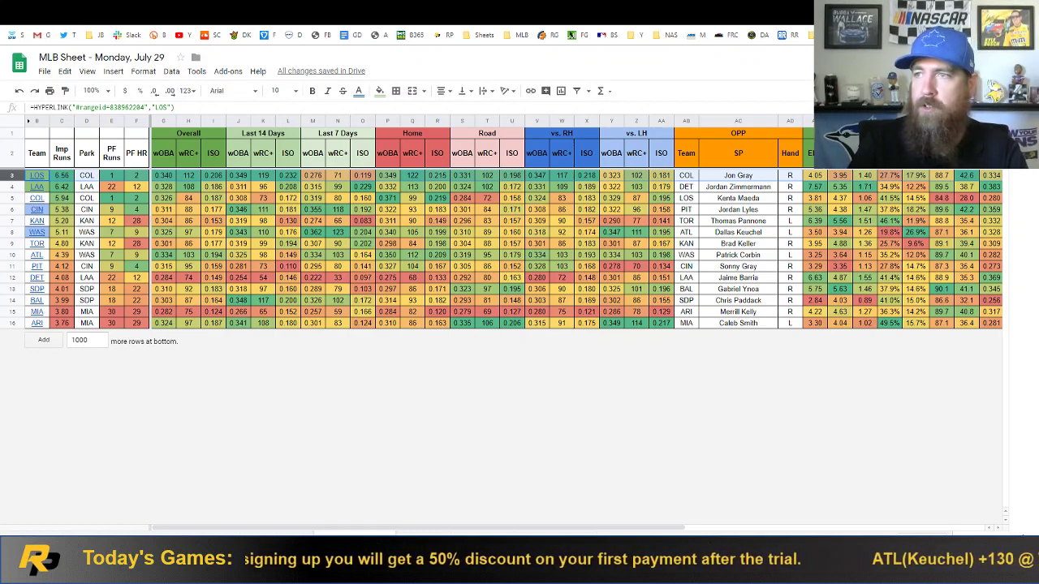
{"action": "left_click", "coordinate": [10, 188]}
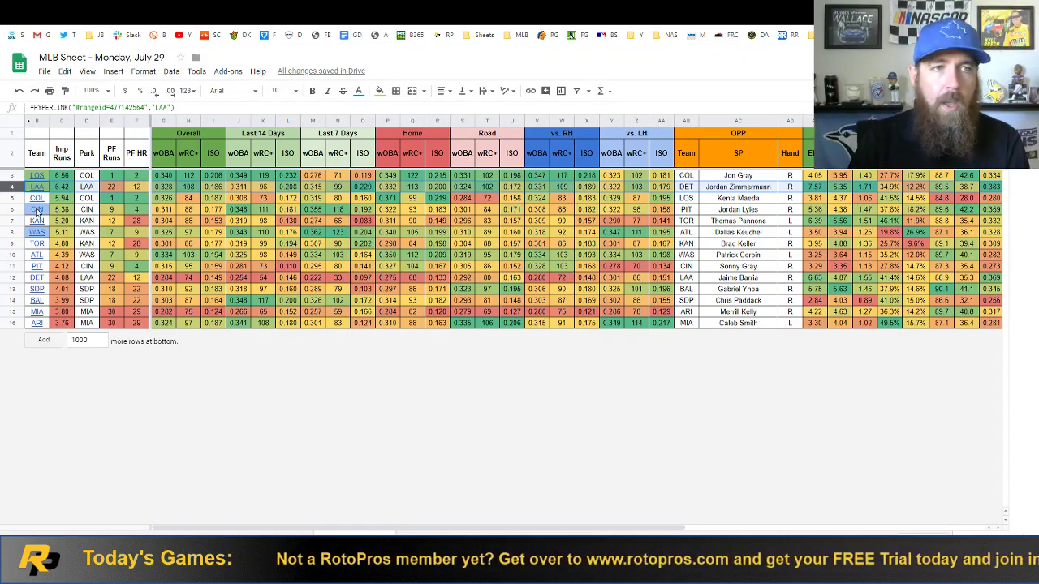
{"action": "key", "text": "Down"}
{"action": "key", "text": "Down"}
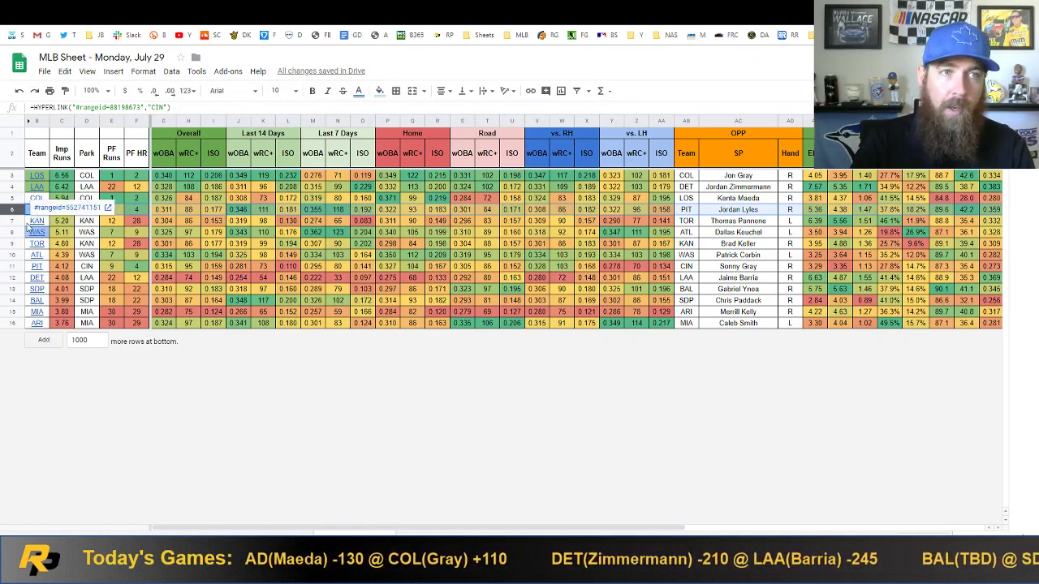
Step: Examine the WAS team row, including its park factors for runs and home runs
{"action": "left_click", "coordinate": [38, 257]}
{"action": "left_click", "coordinate": [13, 232]}
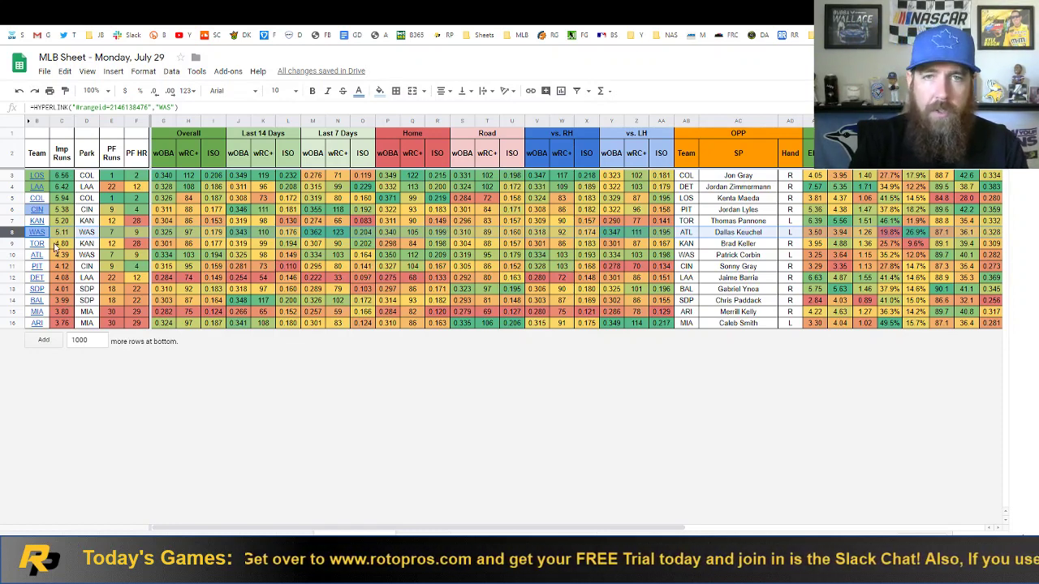
{"action": "left_click", "coordinate": [111, 233]}
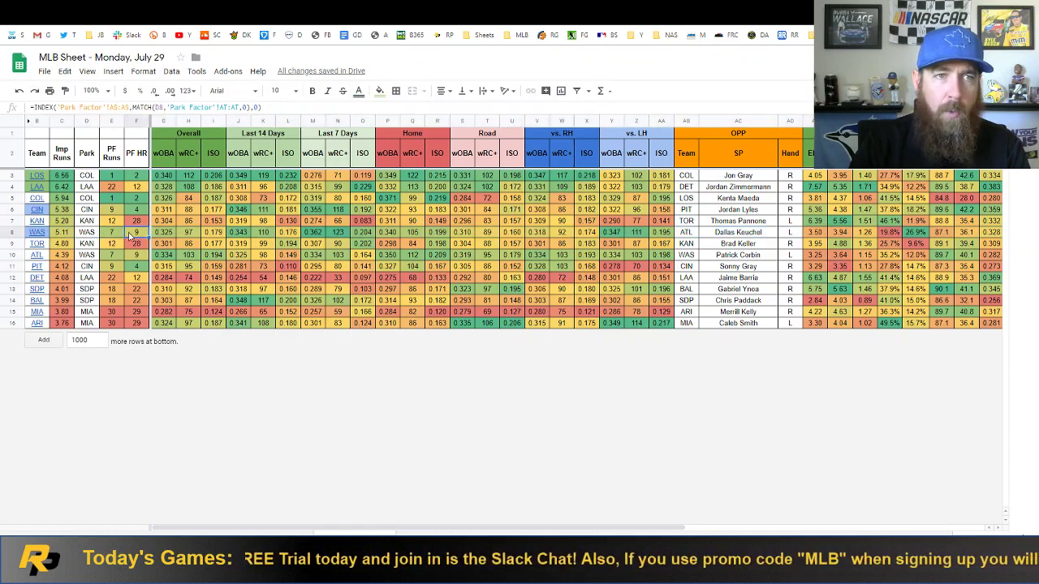
{"action": "left_click", "coordinate": [137, 238]}
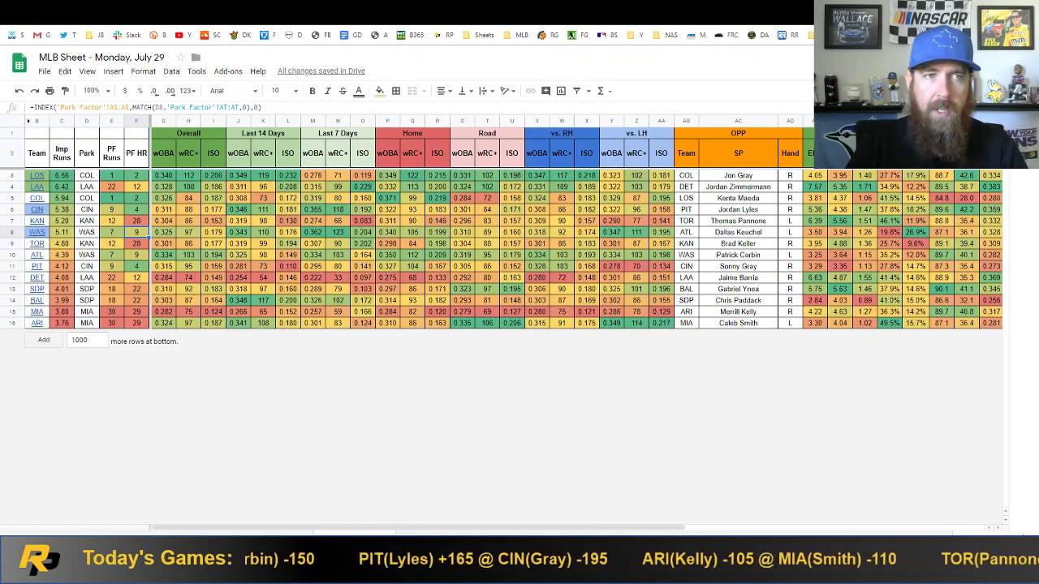
Step: Examine the KAN team row and its opposing starting pitcher, Thomas Pannone
{"action": "left_click", "coordinate": [34, 221]}
{"action": "left_click", "coordinate": [15, 221]}
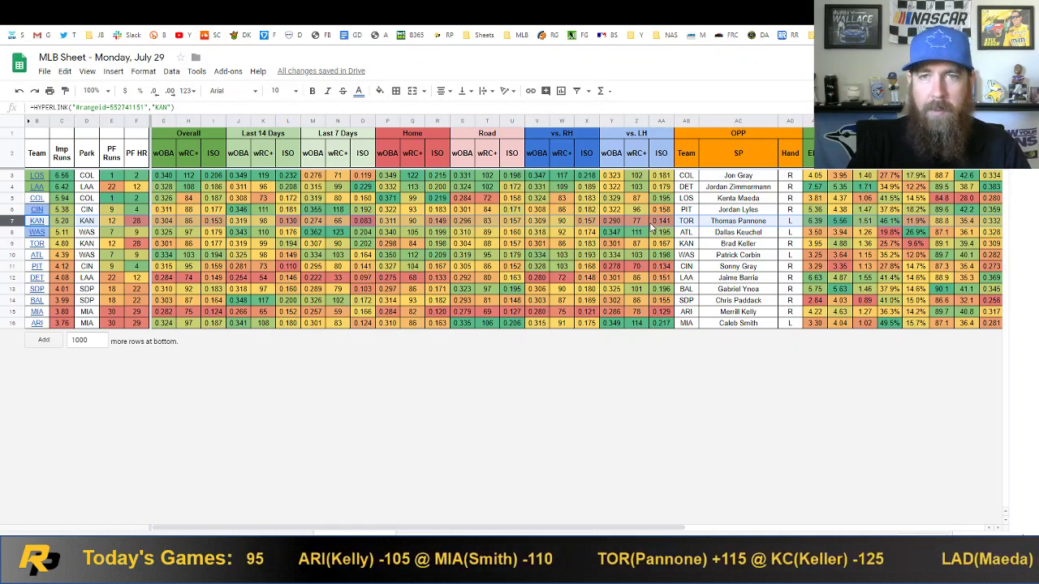
{"action": "left_click", "coordinate": [722, 224]}
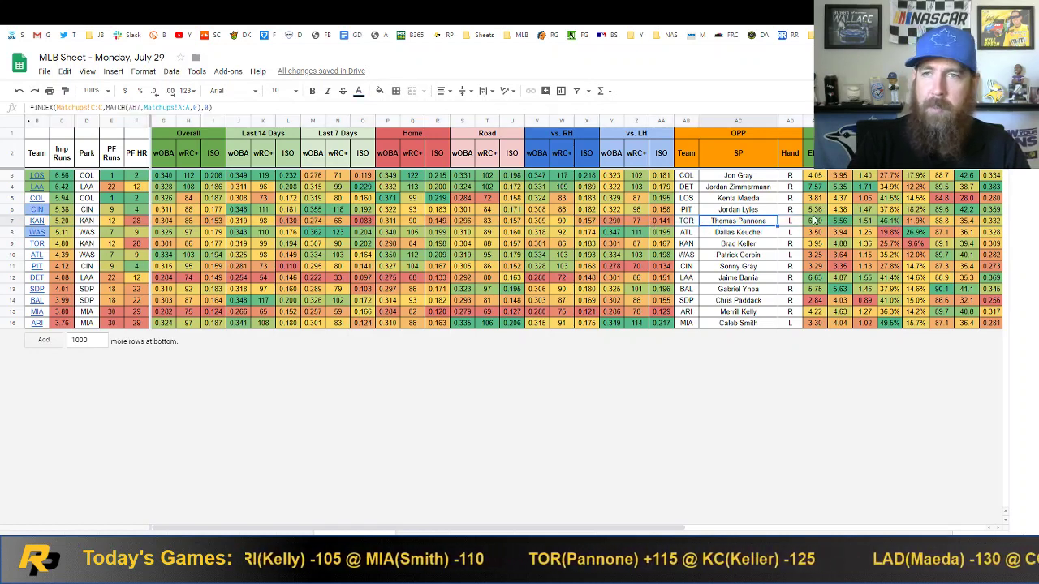